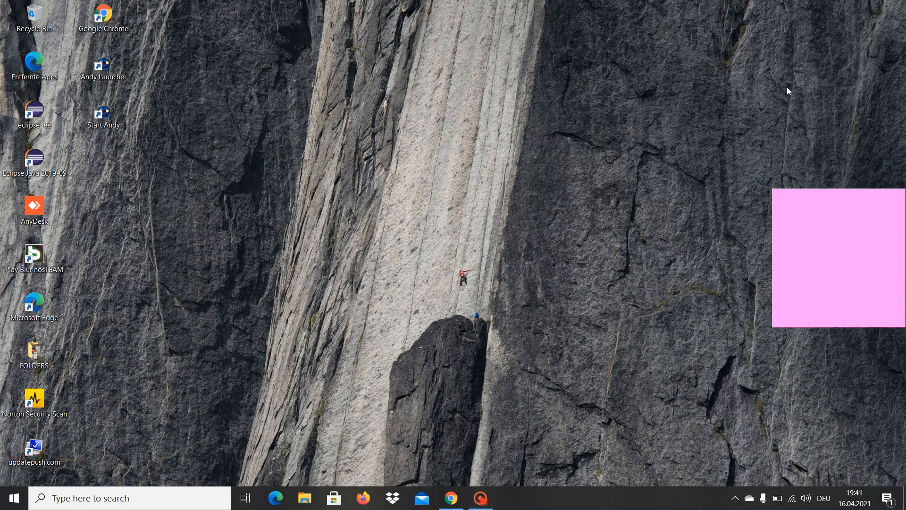
Restore the Chrome window showing the HP ENVY x360 15t-ed100 product page.
click(451, 498)
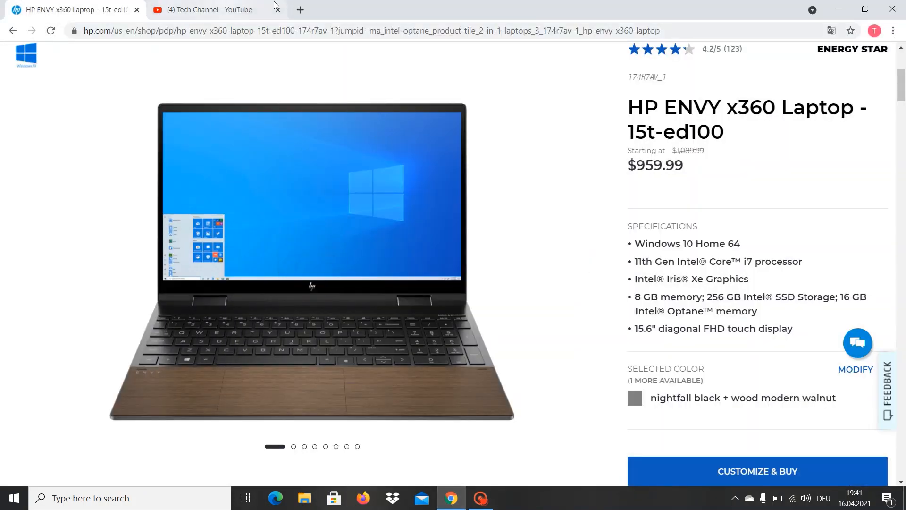
Close the YouTube tab so only the HP ENVY x360 page remains.
click(277, 10)
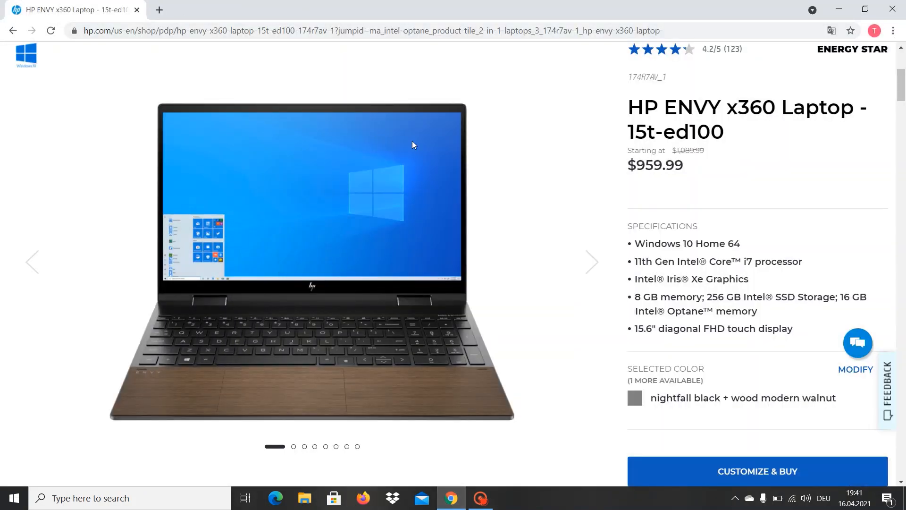
mouse_move(903, 86)
mouse_down()
mouse_move(902, 68)
mouse_move(903, 86)
mouse_up()
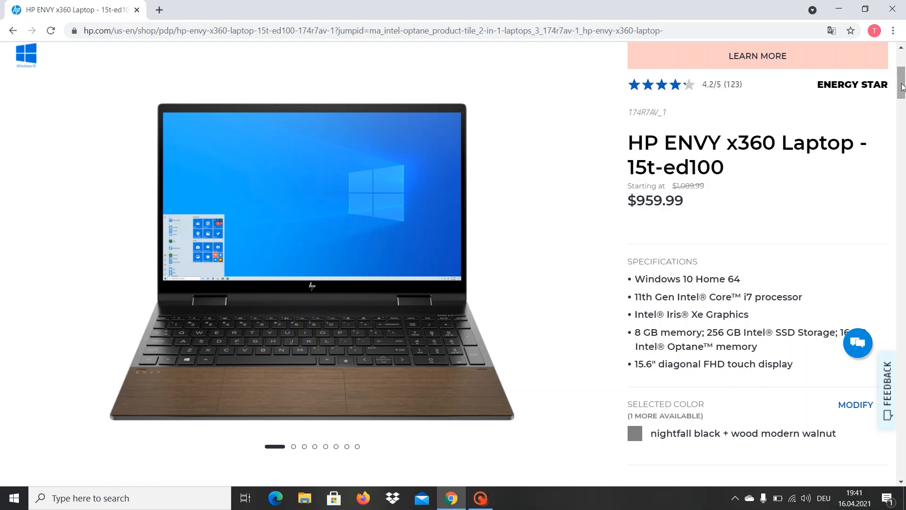
drag(663, 201, 644, 201)
click(644, 200)
drag(628, 261, 687, 262)
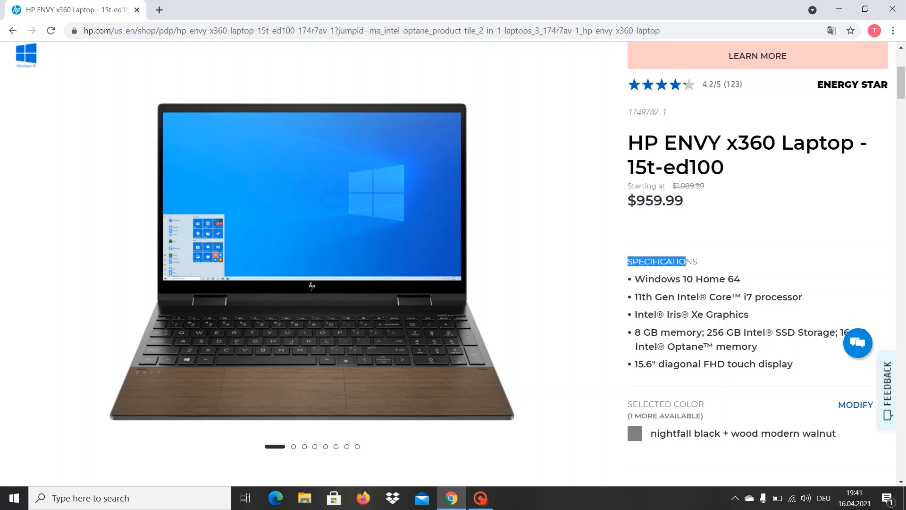
click(687, 261)
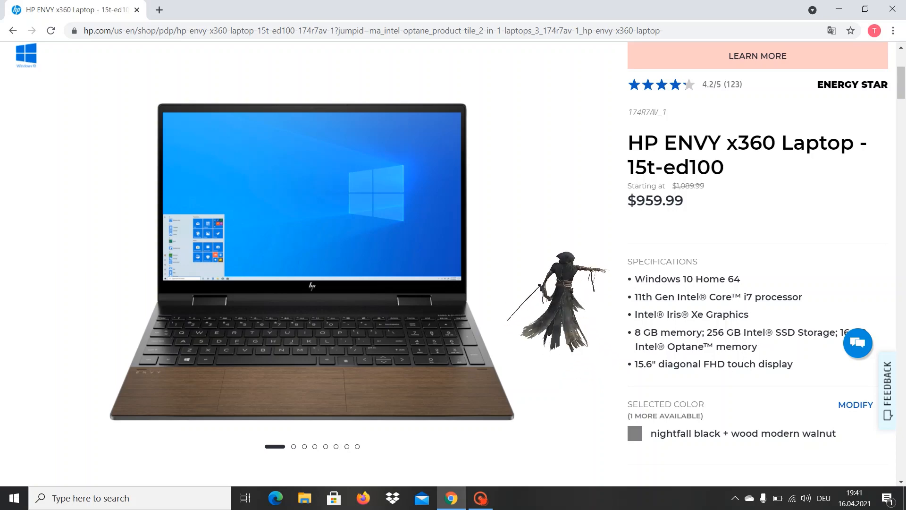
mouse_move(626, 279)
mouse_down()
mouse_move(659, 279)
mouse_move(704, 332)
mouse_move(767, 364)
mouse_move(824, 368)
mouse_up()
click(824, 368)
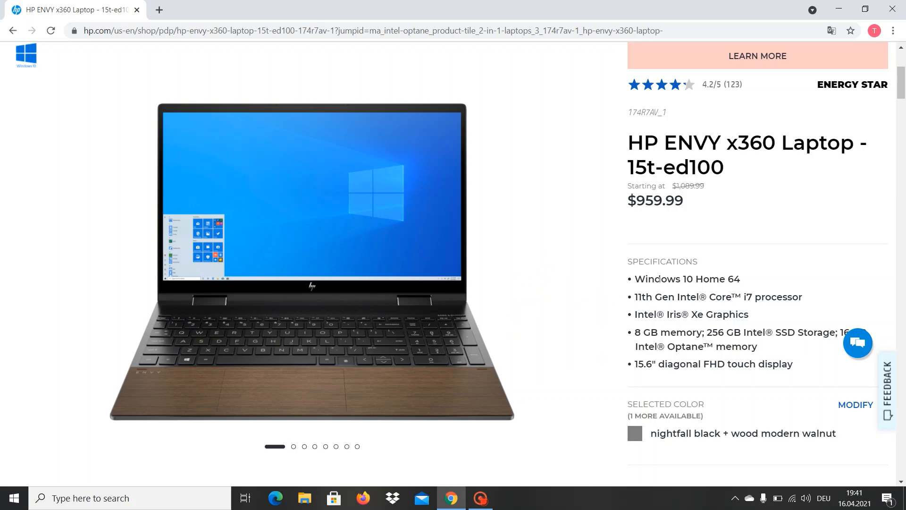
drag(659, 279, 681, 279)
click(681, 279)
drag(727, 279, 744, 283)
click(743, 283)
mouse_move(677, 279)
mouse_down()
mouse_move(648, 280)
mouse_move(693, 279)
mouse_up()
click(649, 279)
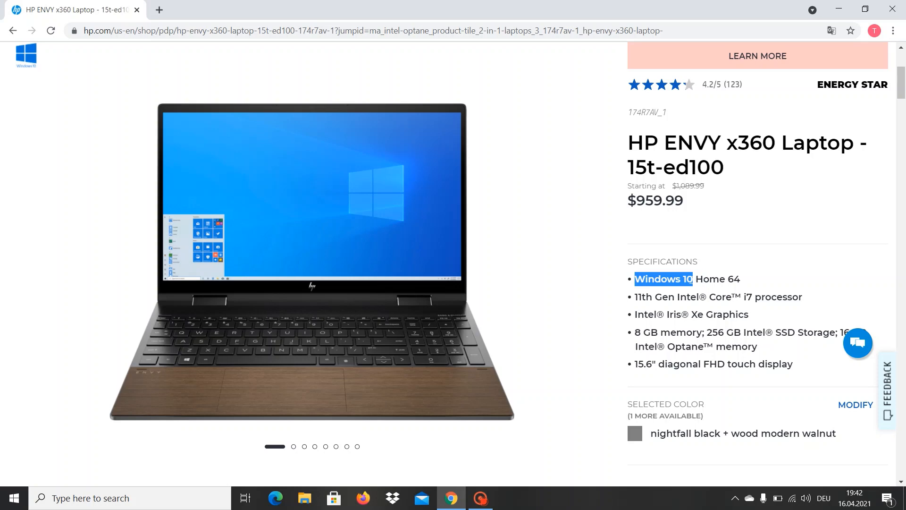
click(693, 279)
triple_click(690, 279)
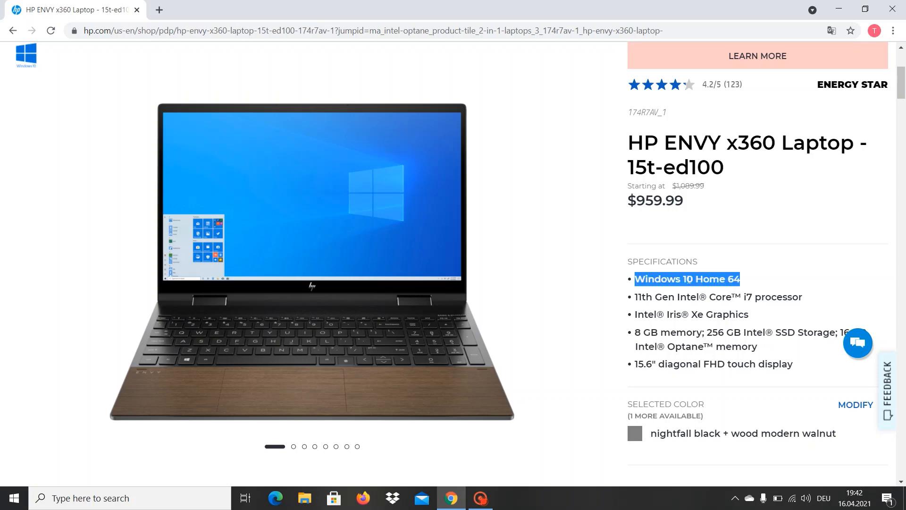
click(689, 279)
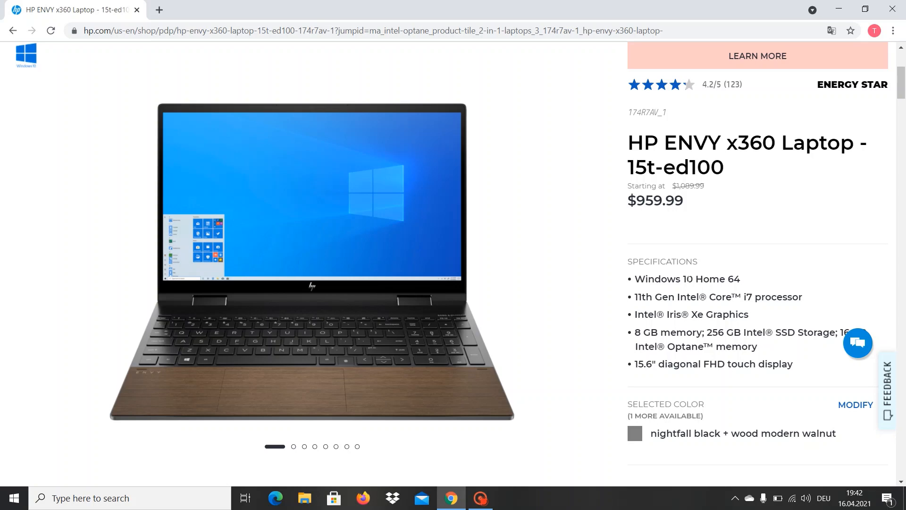
mouse_move(689, 279)
mouse_down()
mouse_move(677, 279)
mouse_move(687, 279)
mouse_up()
click(676, 279)
click(687, 280)
double_click(729, 279)
click(729, 280)
drag(742, 281, 727, 279)
click(739, 280)
double_click(733, 279)
click(739, 279)
scroll(904, 88, down, 1)
scroll(903, 89, down, 1)
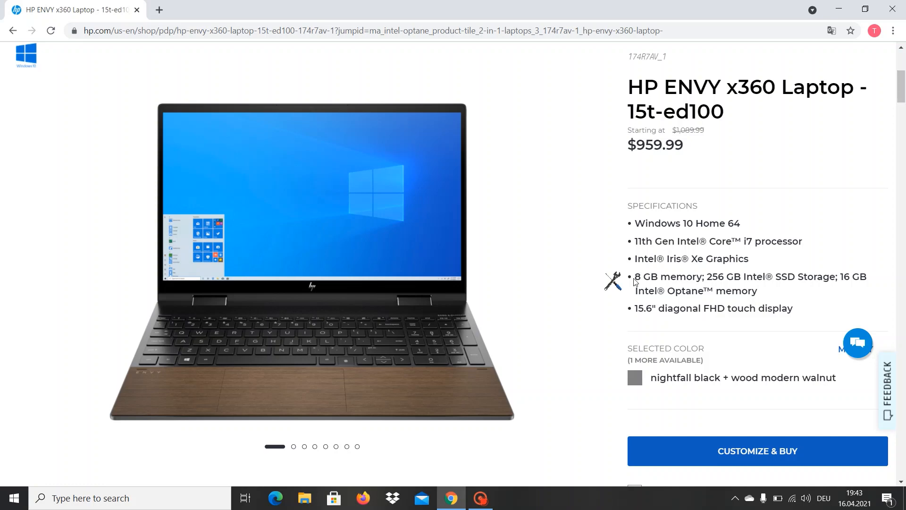
mouse_move(635, 277)
mouse_down()
mouse_move(711, 278)
mouse_move(703, 278)
mouse_up()
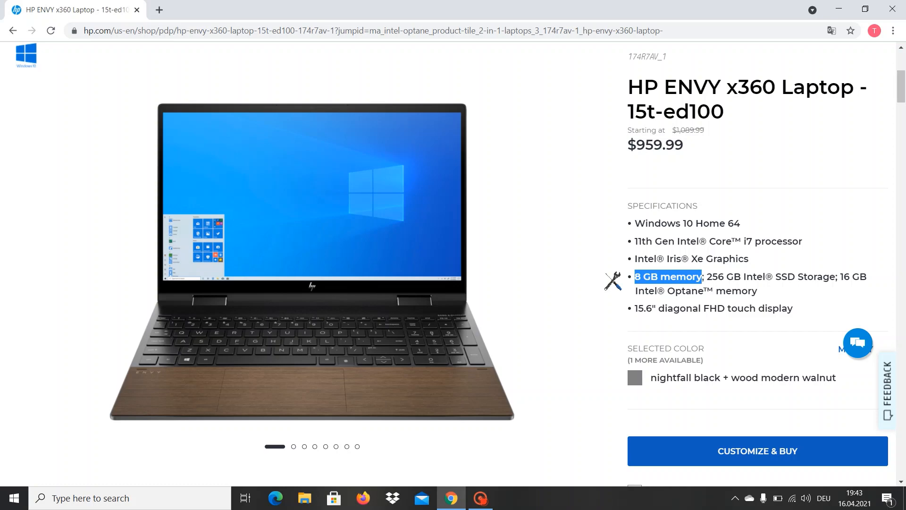
click(613, 281)
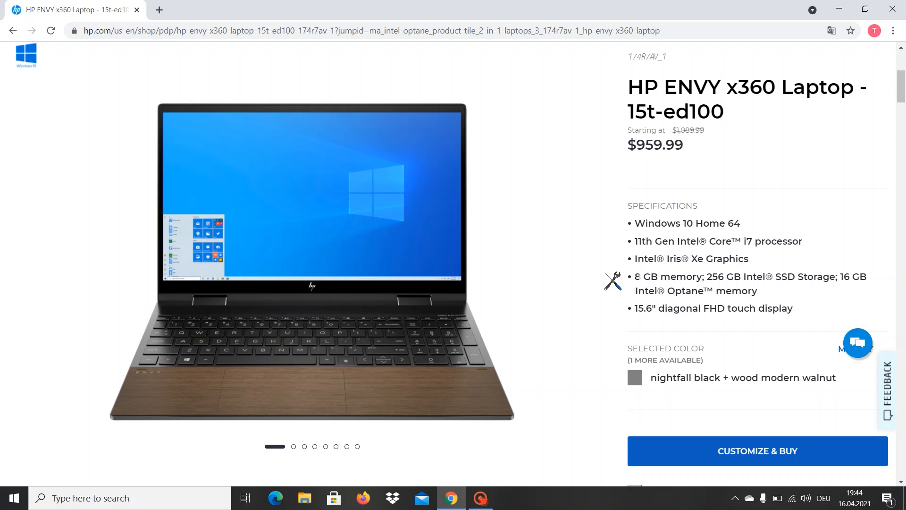
drag(640, 277, 643, 277)
key(ctrl+shift+Right)
click(612, 281)
drag(707, 277, 719, 277)
click(613, 281)
drag(824, 277, 774, 278)
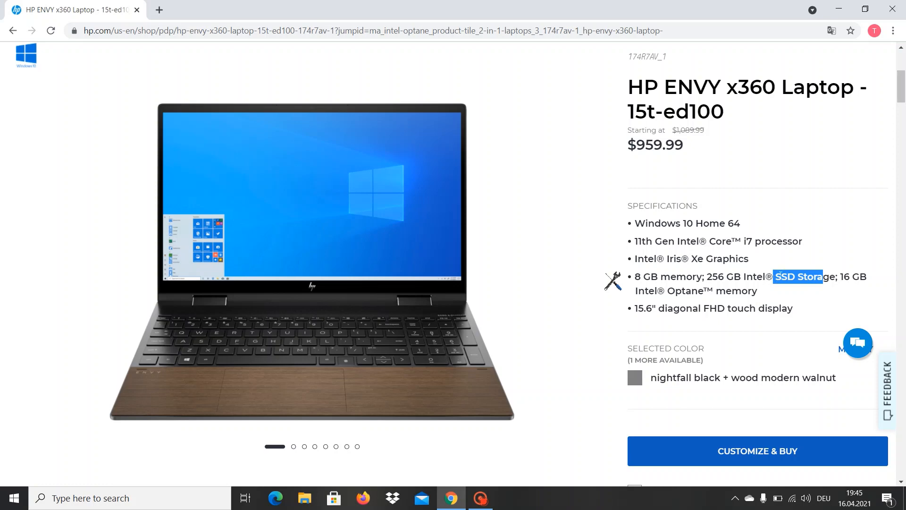
click(780, 276)
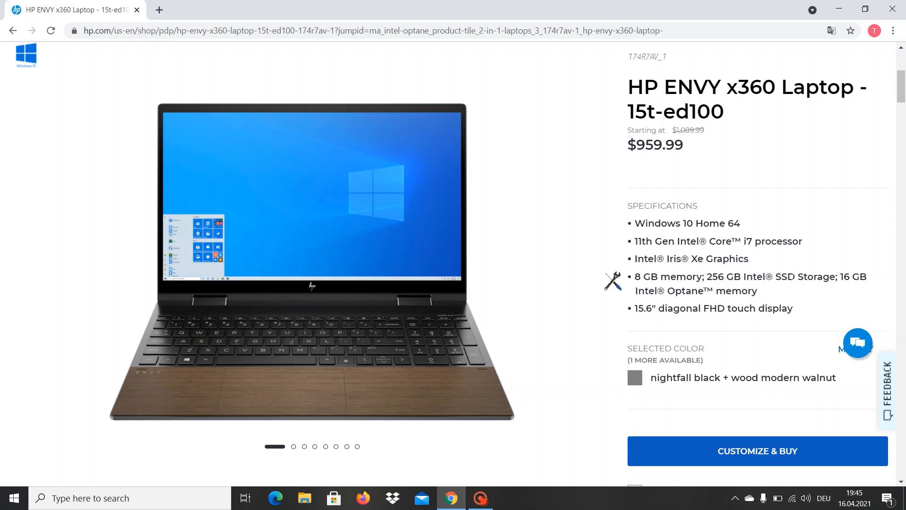
drag(795, 277, 777, 278)
click(776, 278)
drag(776, 276, 796, 277)
key(Left)
key(Left)
key(Left)
key(shift+Right)
click(752, 250)
mouse_move(800, 241)
mouse_down()
mouse_move(663, 260)
mouse_move(642, 242)
mouse_up()
click(642, 242)
drag(803, 243, 777, 241)
click(777, 241)
drag(723, 242, 656, 242)
click(655, 241)
drag(753, 241, 726, 241)
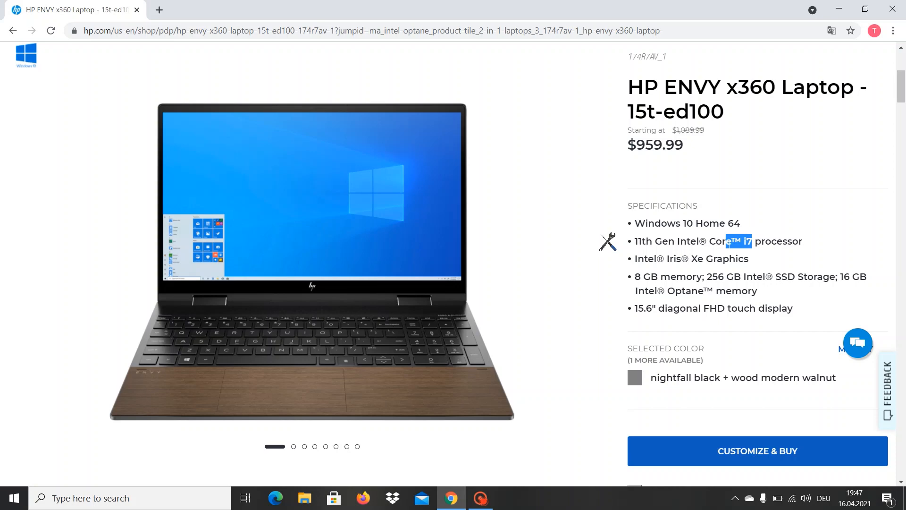
click(731, 243)
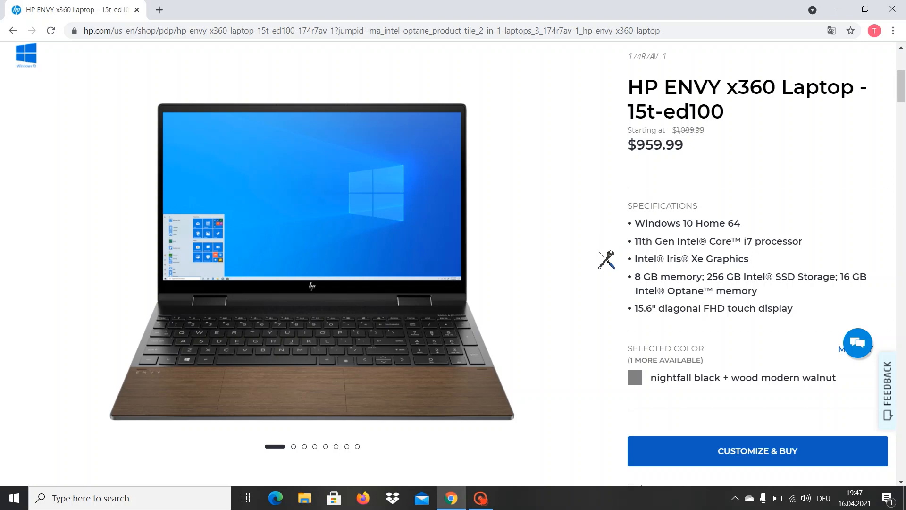
drag(697, 259, 729, 258)
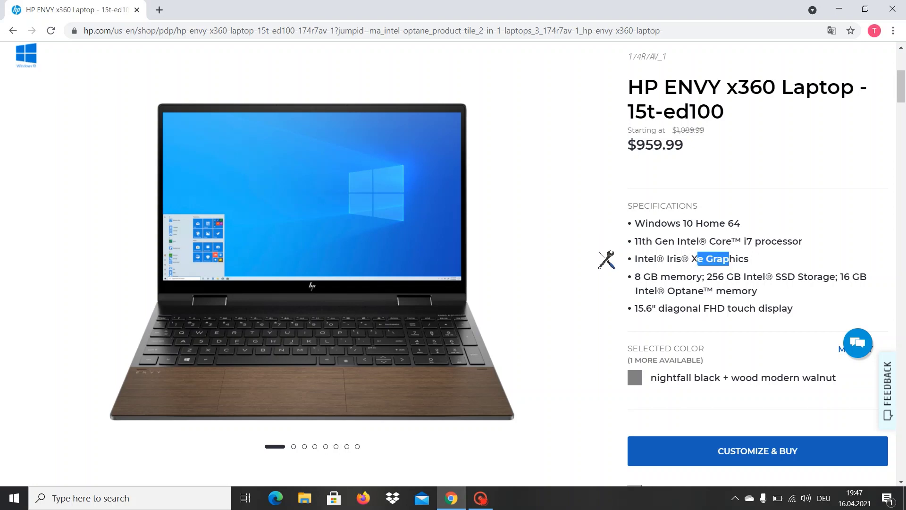
click(607, 260)
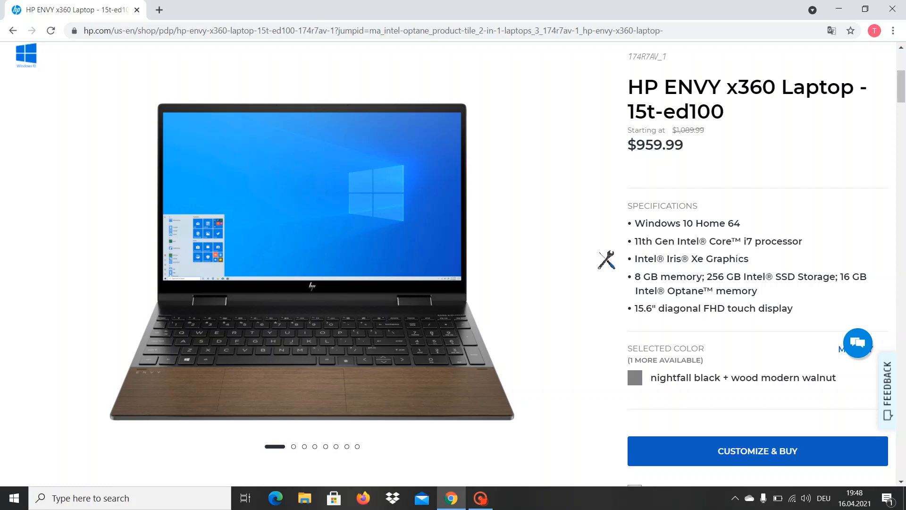
drag(706, 258, 726, 259)
click(723, 259)
drag(748, 259, 726, 258)
double_click(724, 258)
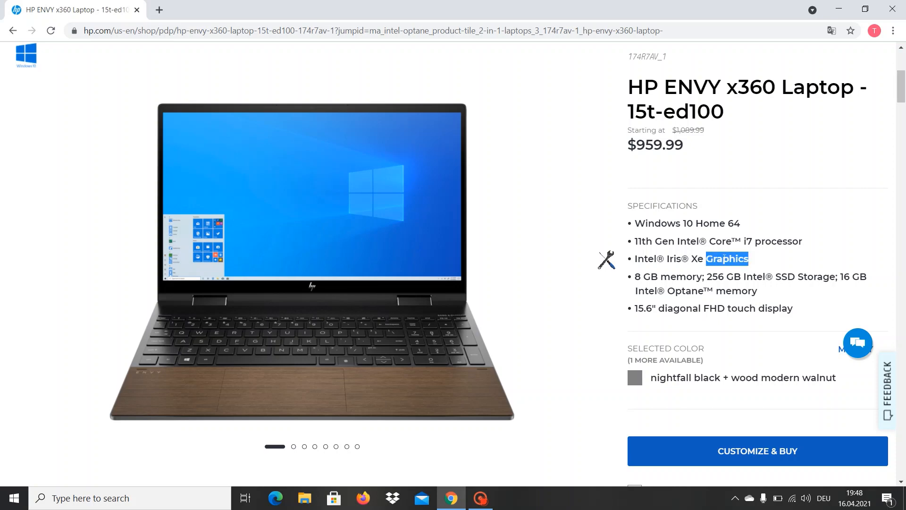
click(725, 257)
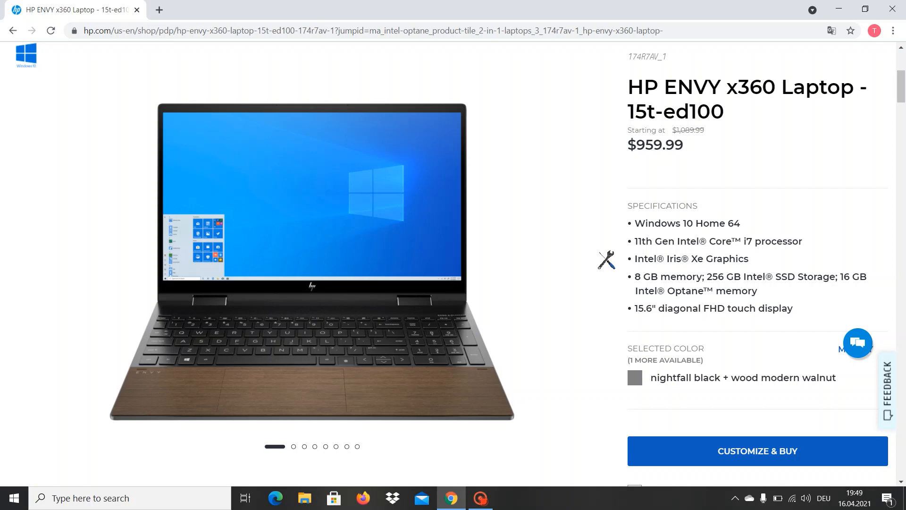
drag(634, 309, 710, 309)
click(709, 309)
drag(656, 223, 664, 308)
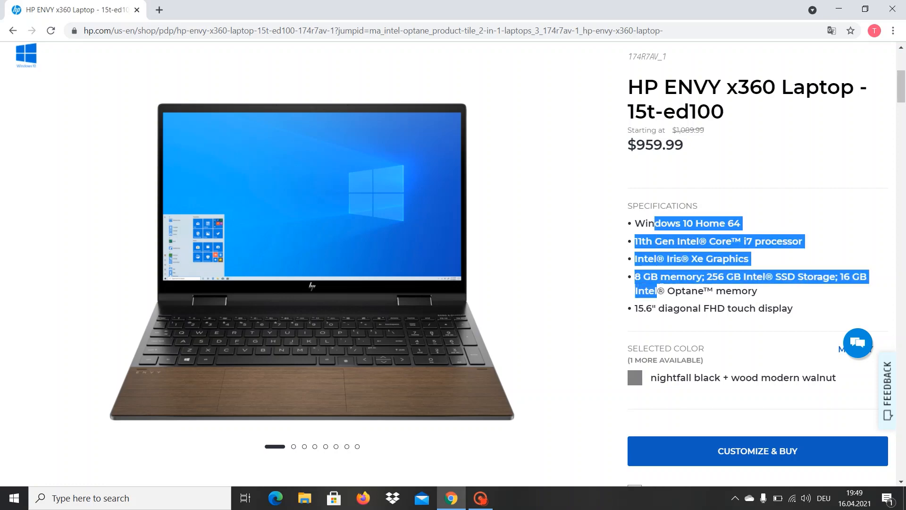
click(663, 308)
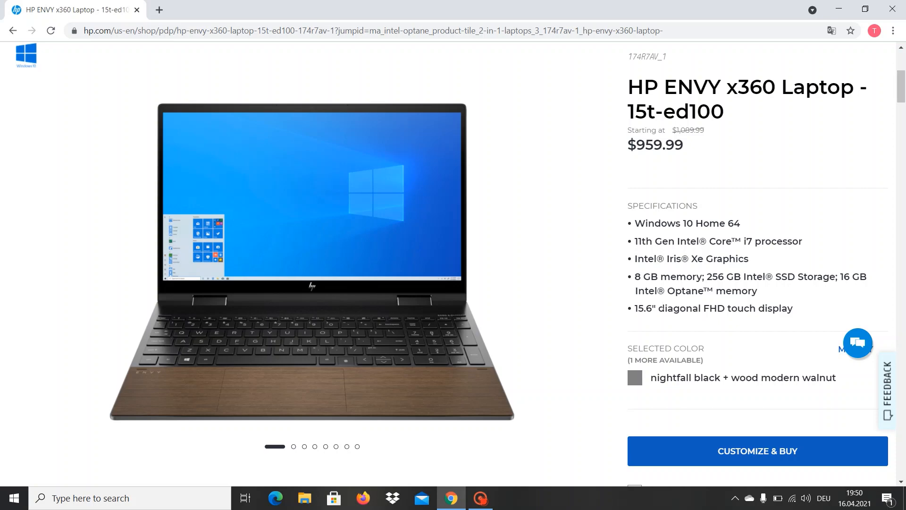
In a new tab, search Google for 'autocad spec', then refine to 'autocad system requirements 2021'.
click(160, 10)
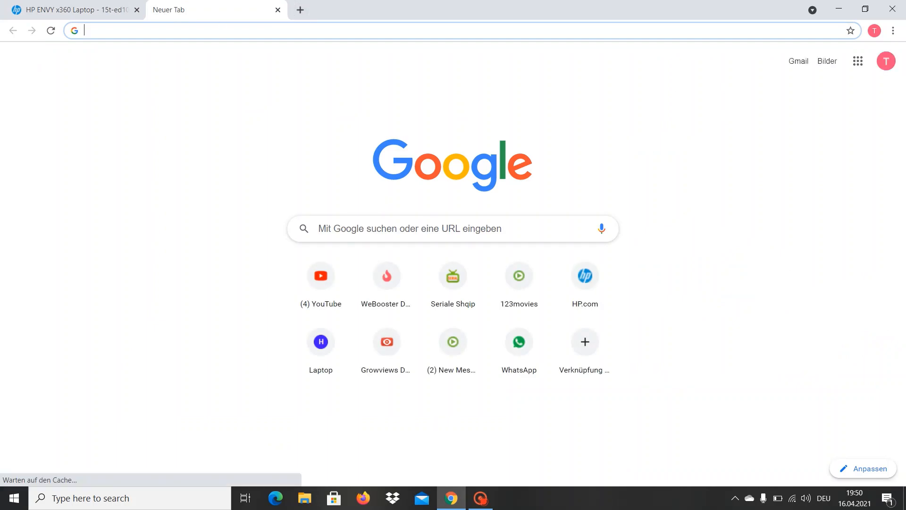
text(au)
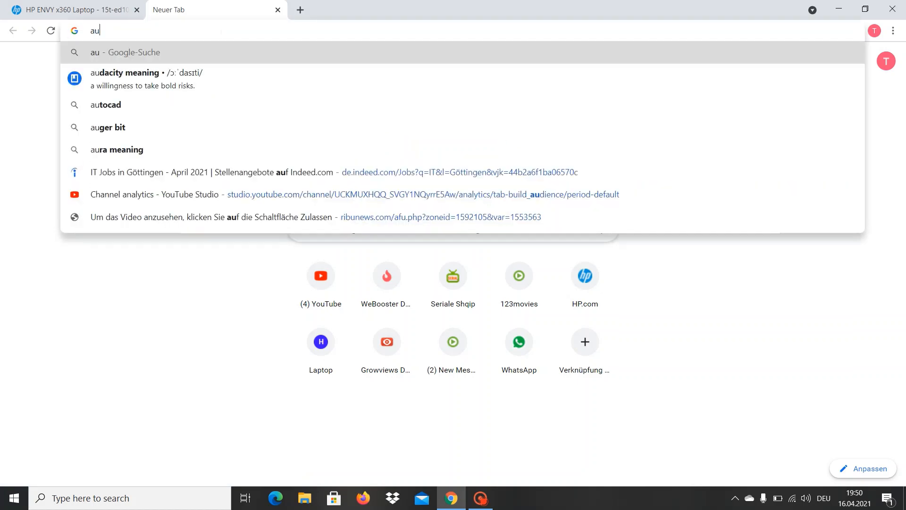
text(tocad)
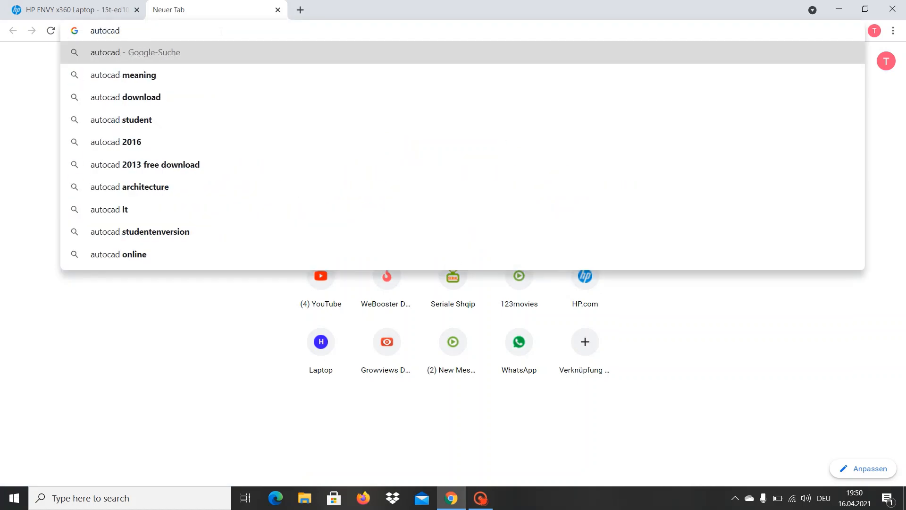
text( spec)
key(Return)
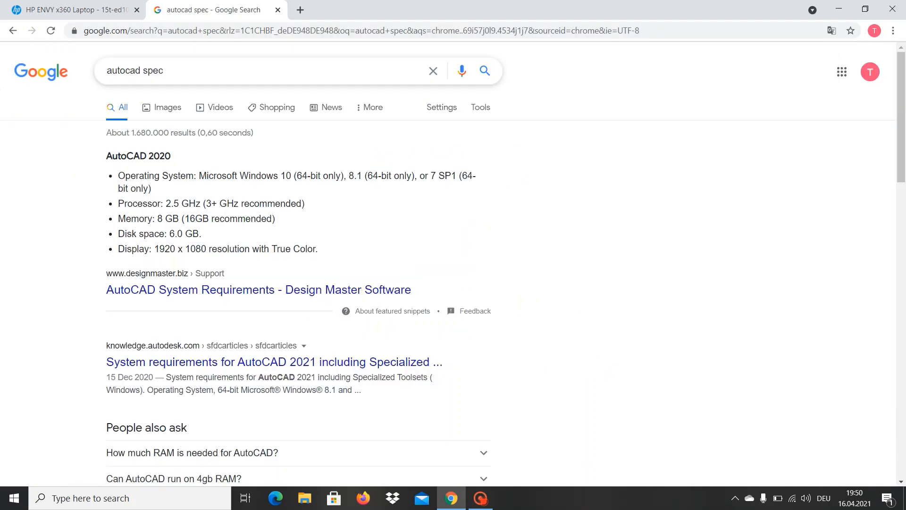
drag(140, 69, 105, 71)
click(163, 71)
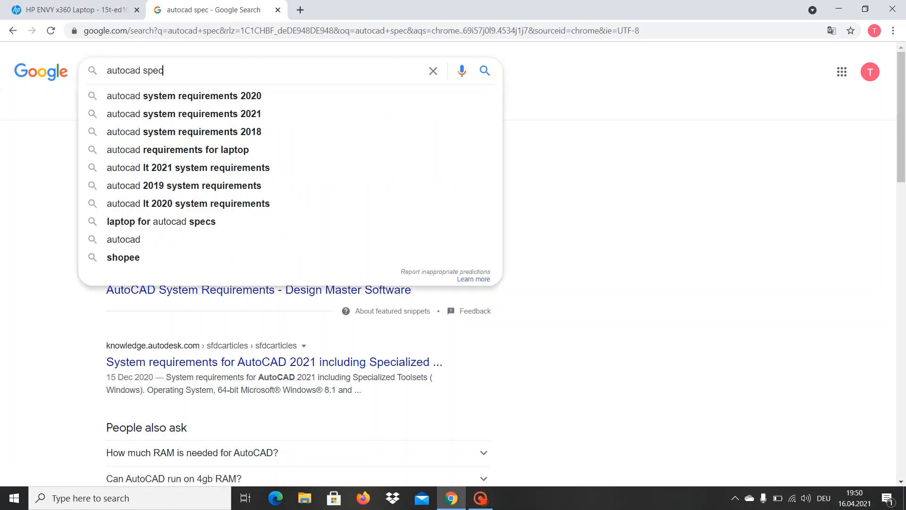
double_click(163, 70)
click(190, 110)
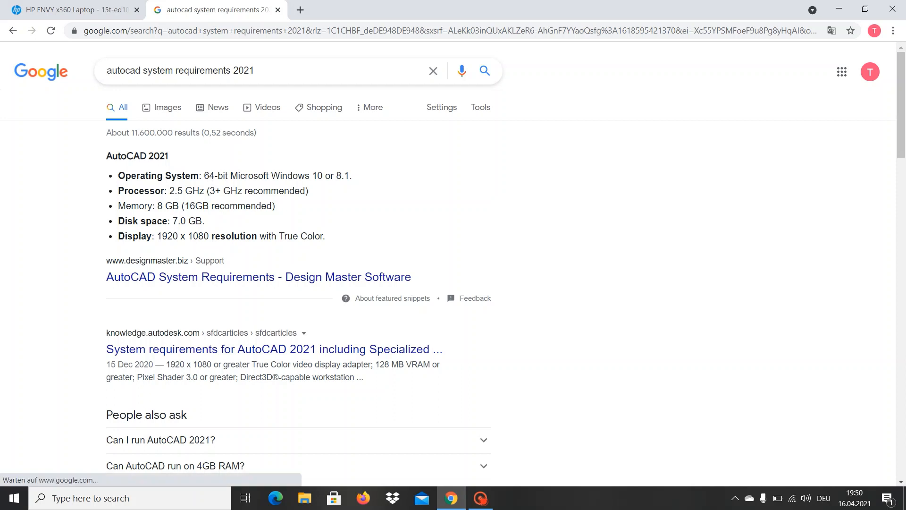
Highlight the AutoCAD 2021 operating system, processor and 64-bit requirements in the results.
mouse_move(190, 174)
mouse_down()
mouse_move(192, 192)
mouse_move(117, 175)
mouse_up()
click(201, 168)
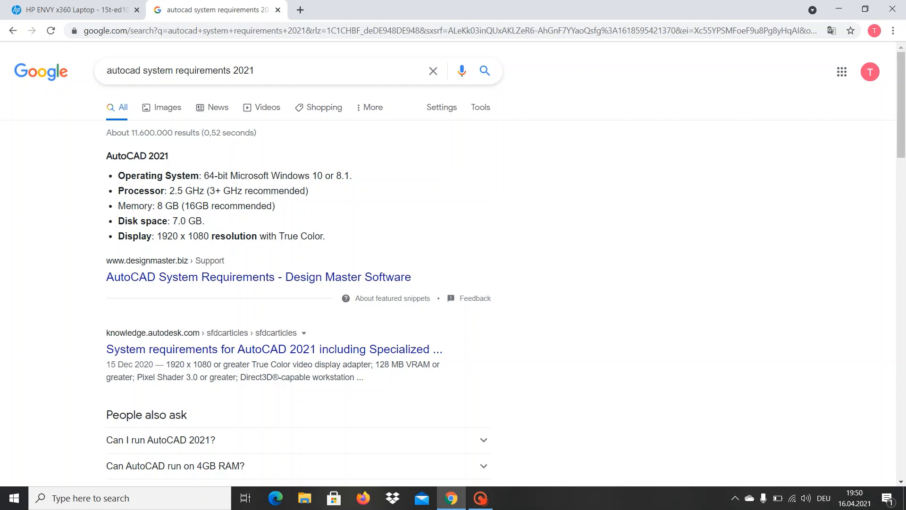
drag(204, 175, 253, 175)
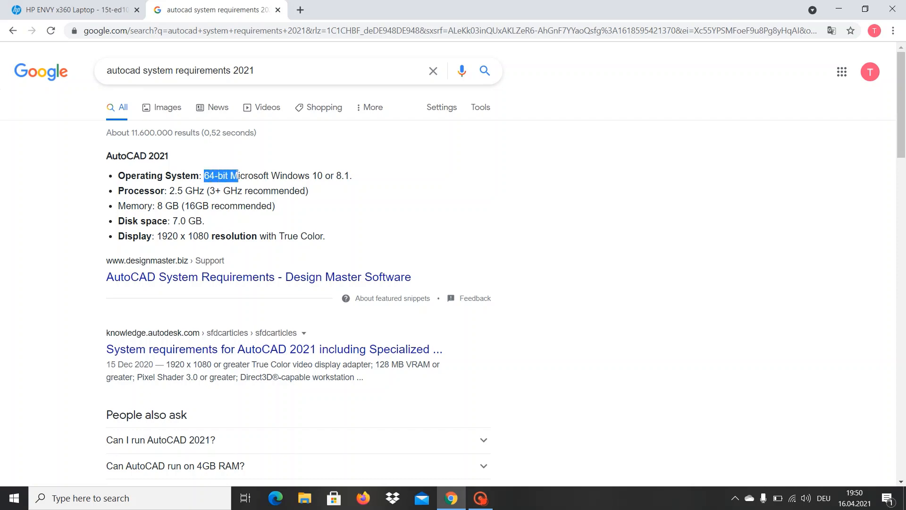
click(254, 175)
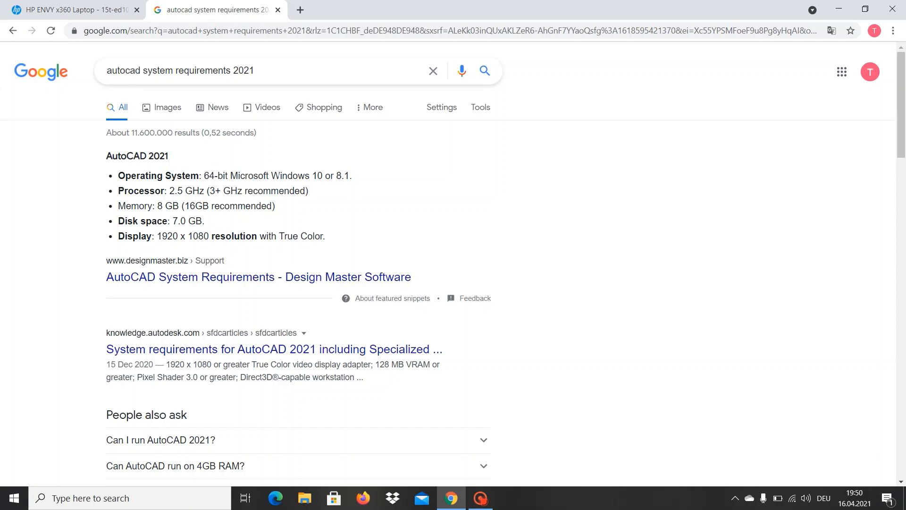
Switch between the AutoCAD requirements results and the HP ENVY x360 page, ending on the laptop page.
click(82, 10)
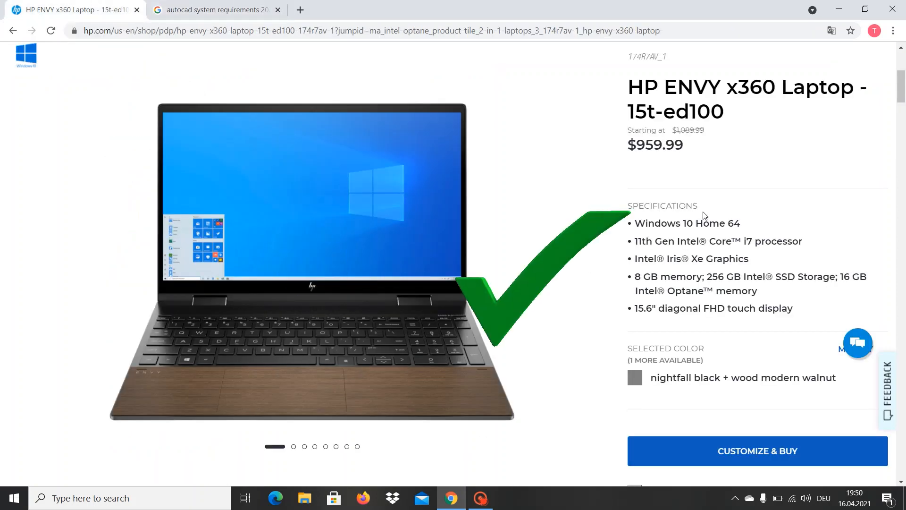
click(211, 10)
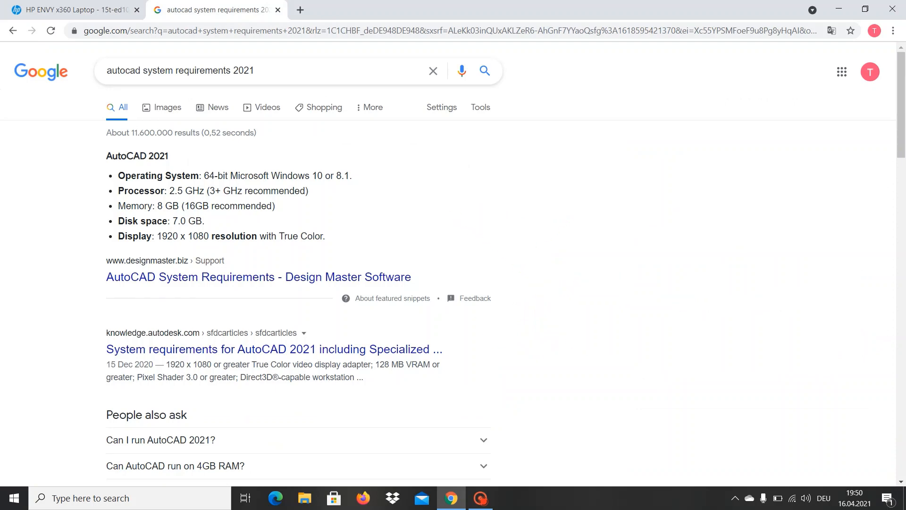
click(75, 11)
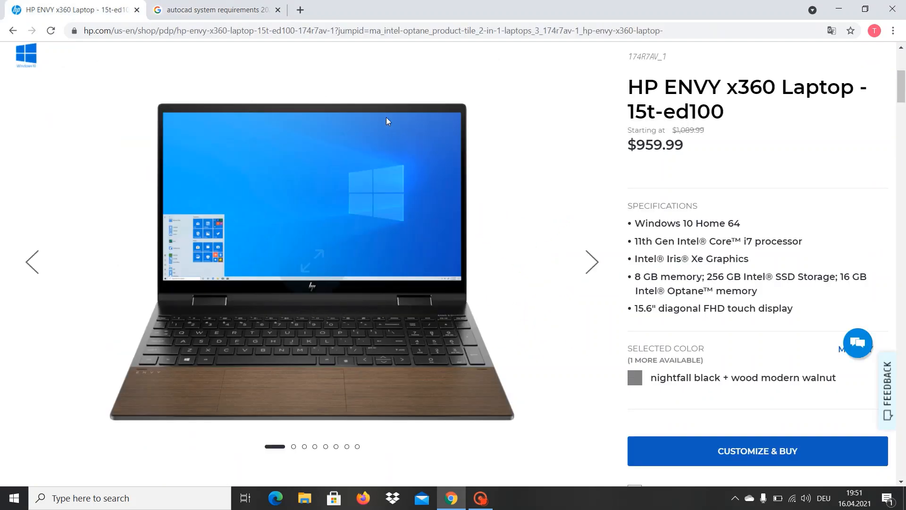
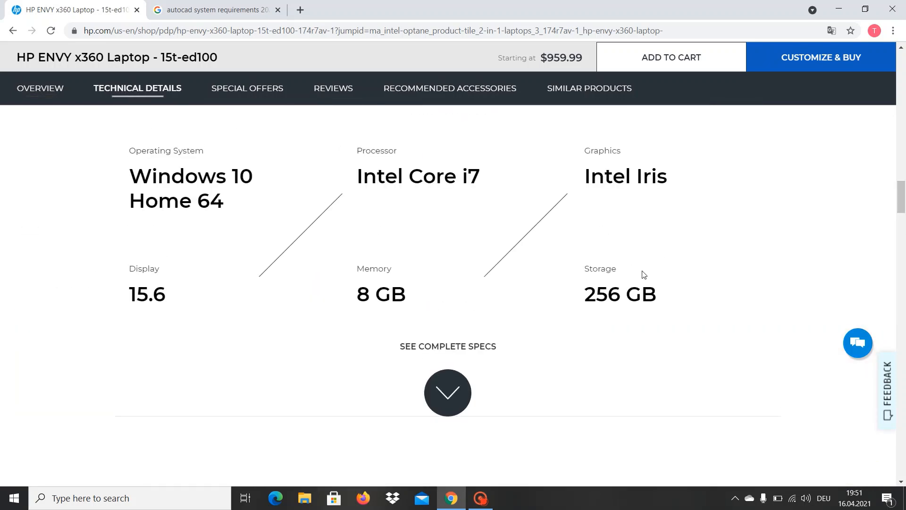
Expand the complete spec table and check the 4.7 GHz processor speed against AutoCAD's requirements.
click(452, 392)
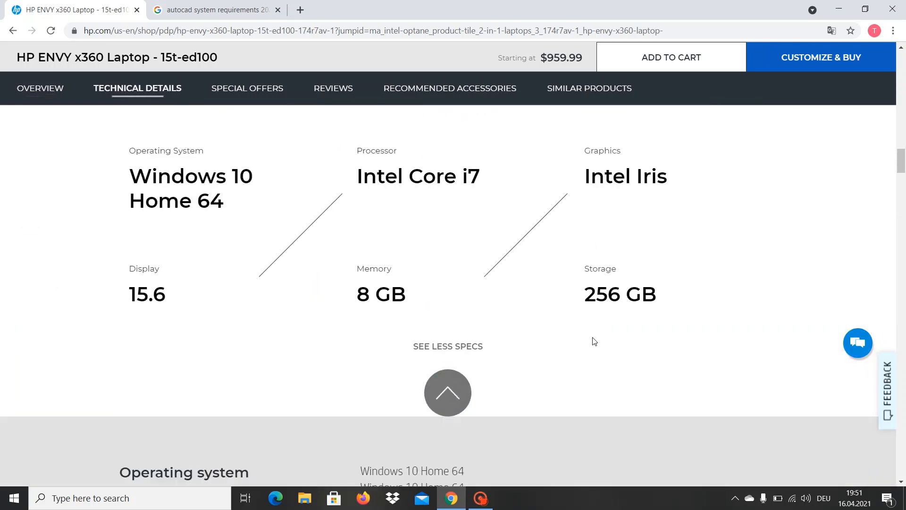
mouse_move(904, 162)
mouse_down()
mouse_move(903, 193)
mouse_move(904, 176)
mouse_up()
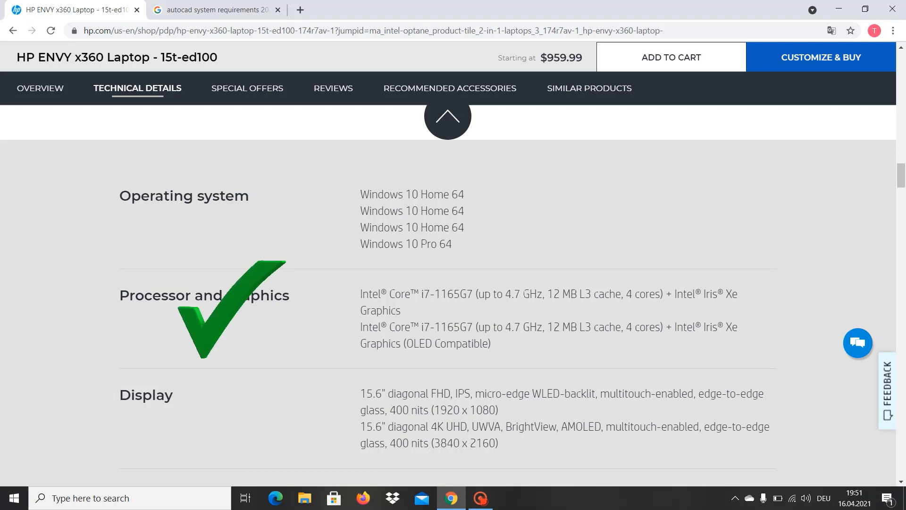
drag(504, 293, 523, 294)
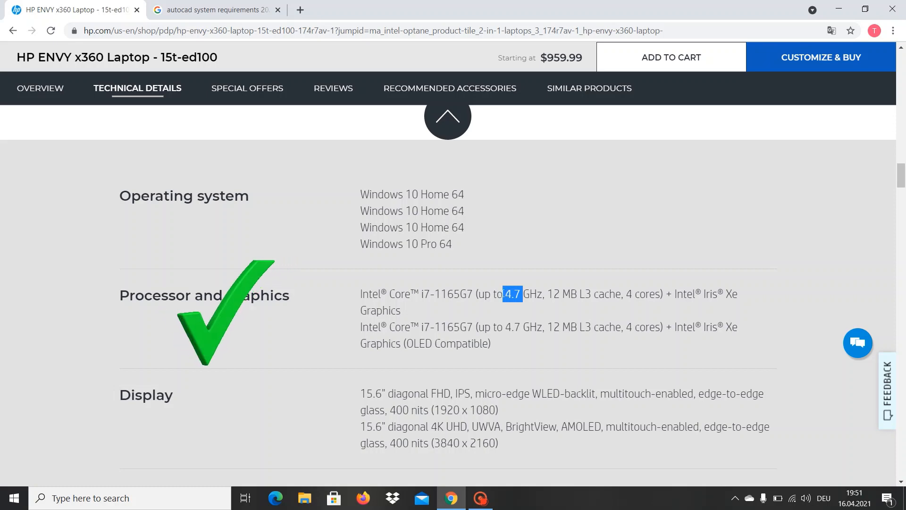
click(514, 293)
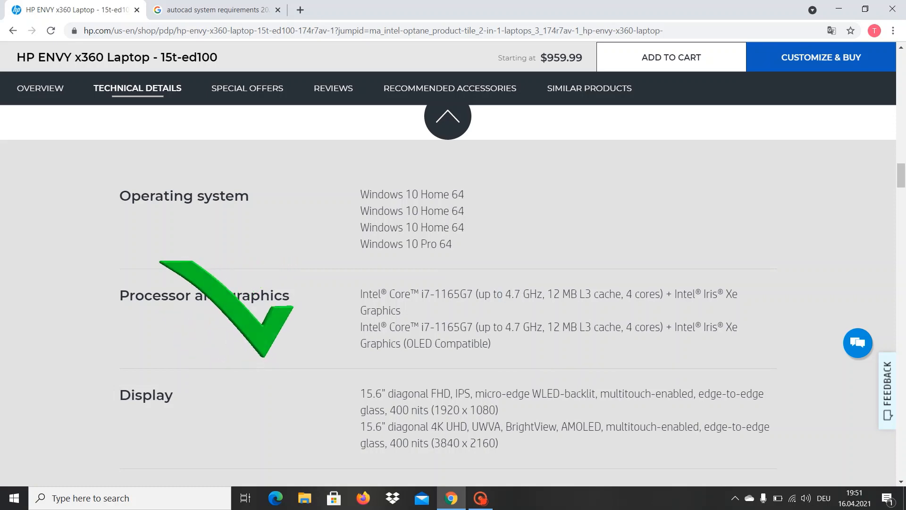
click(191, 5)
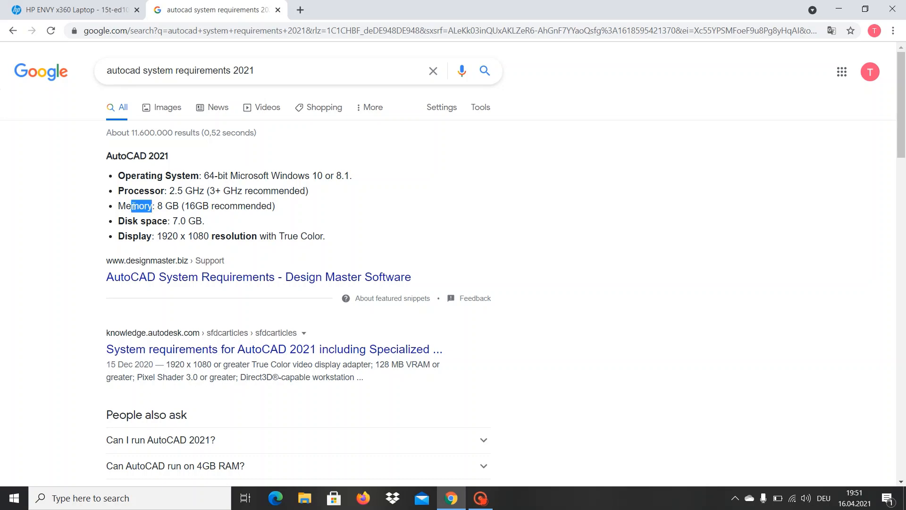
Compare AutoCAD's memory requirement with the HP ENVY's 8 GB memory option.
drag(131, 205, 224, 205)
click(183, 206)
click(103, 8)
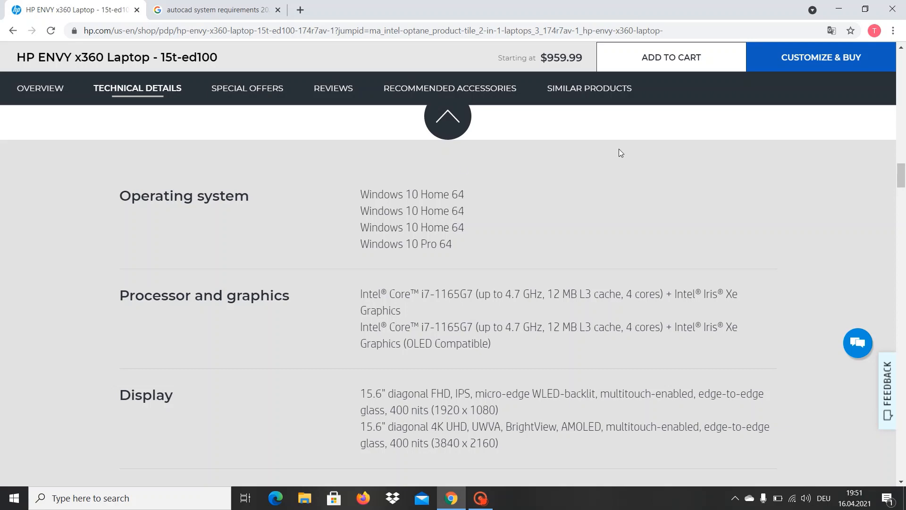
drag(901, 183, 902, 197)
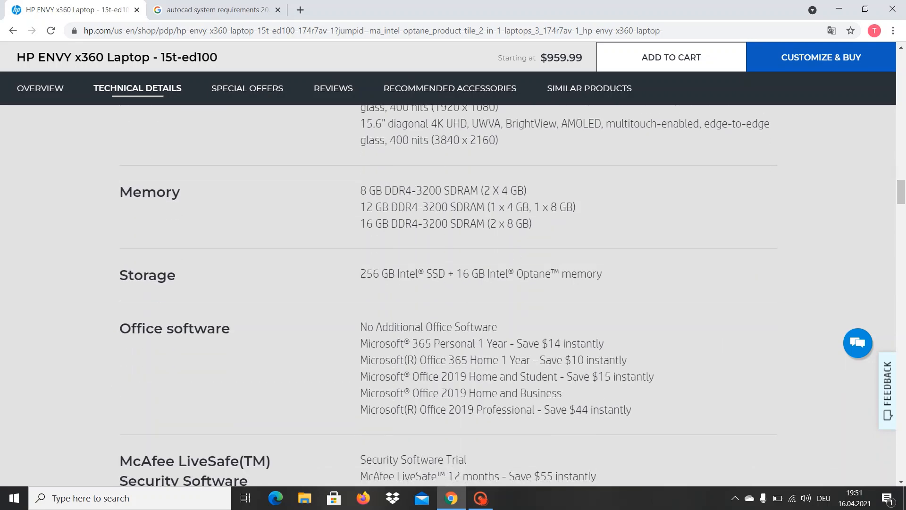
drag(360, 190, 518, 191)
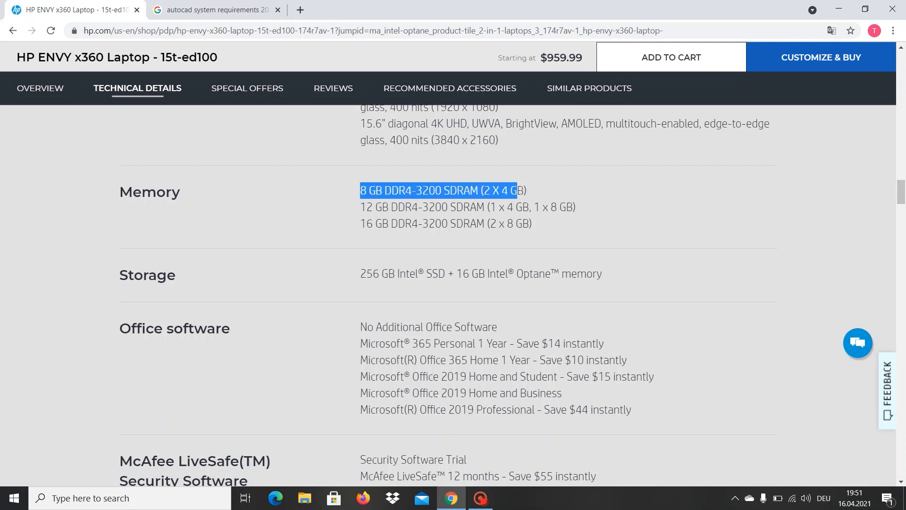
click(544, 192)
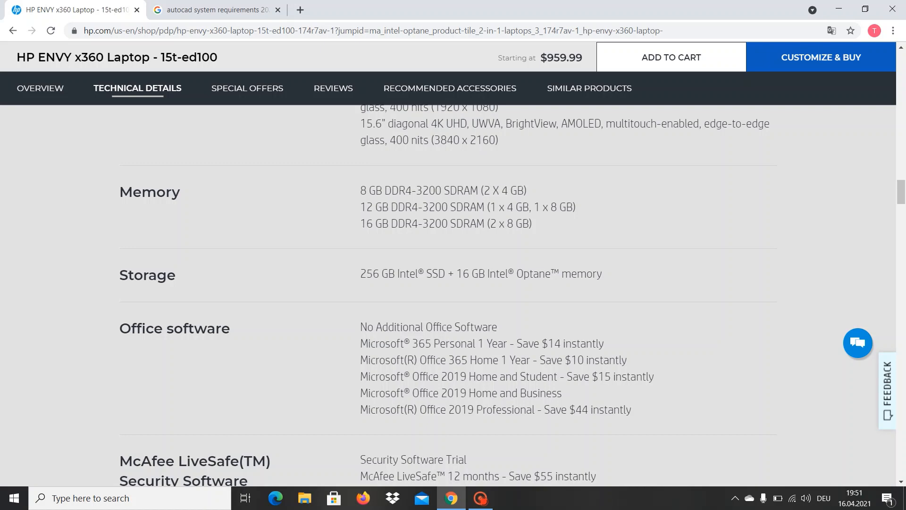
Review AutoCAD's 8 GB minimum and 16 GB recommended memory figures.
click(253, 9)
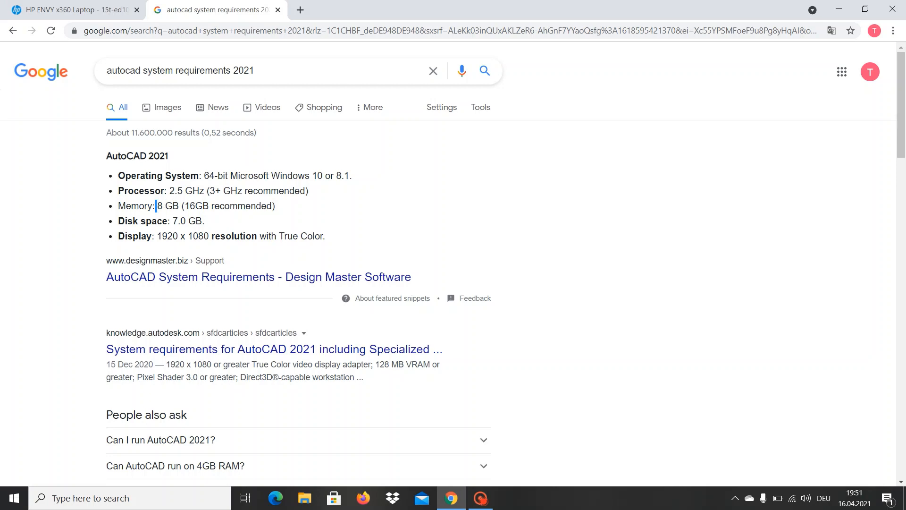
drag(156, 205, 179, 205)
click(179, 205)
drag(181, 206, 210, 206)
click(210, 206)
Confirm the HP ENVY's 16 GB memory option meets the recommended figure.
click(71, 9)
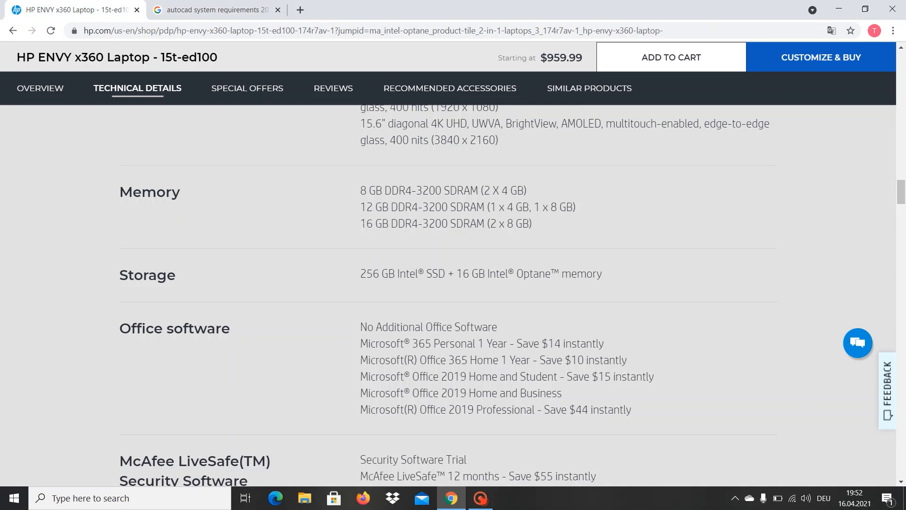
drag(361, 224, 364, 224)
triple_click(364, 224)
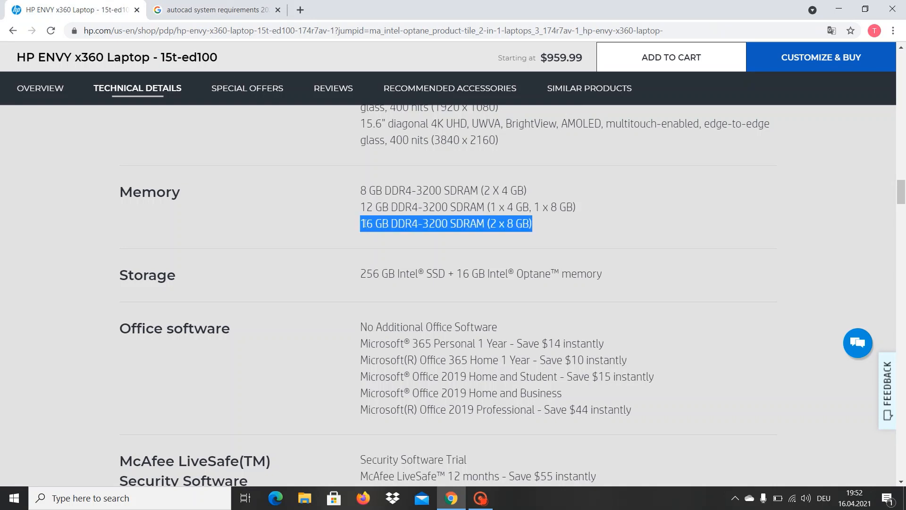
click(364, 224)
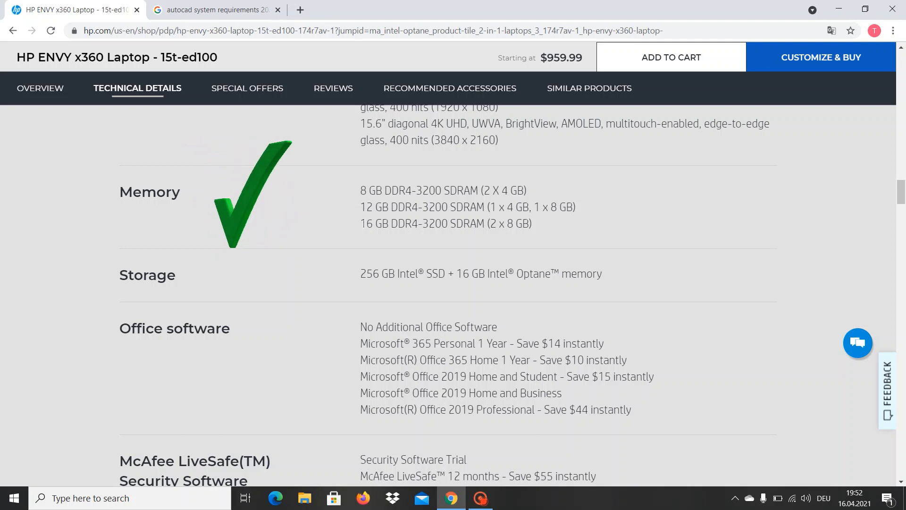
drag(361, 223, 537, 231)
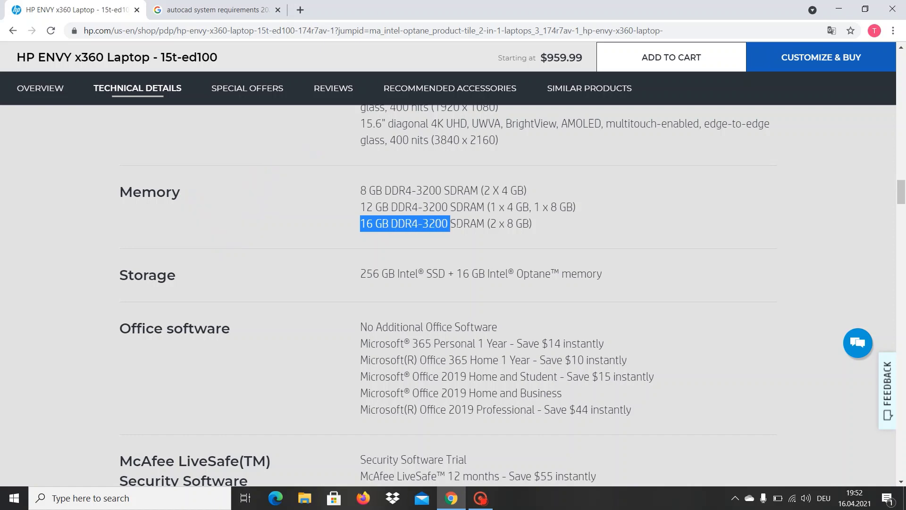
click(525, 222)
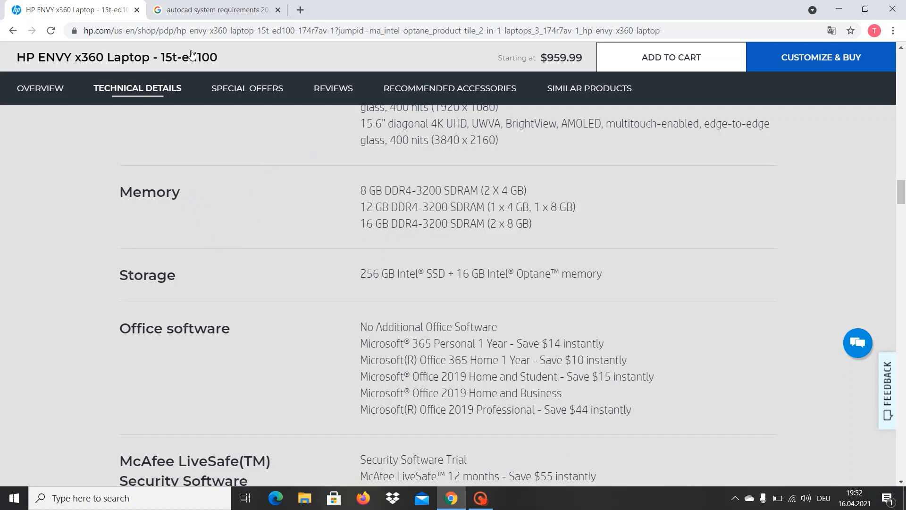
Review AutoCAD's 16 GB recommended memory and 7.0 GB disk space figures.
key(ctrl+Tab)
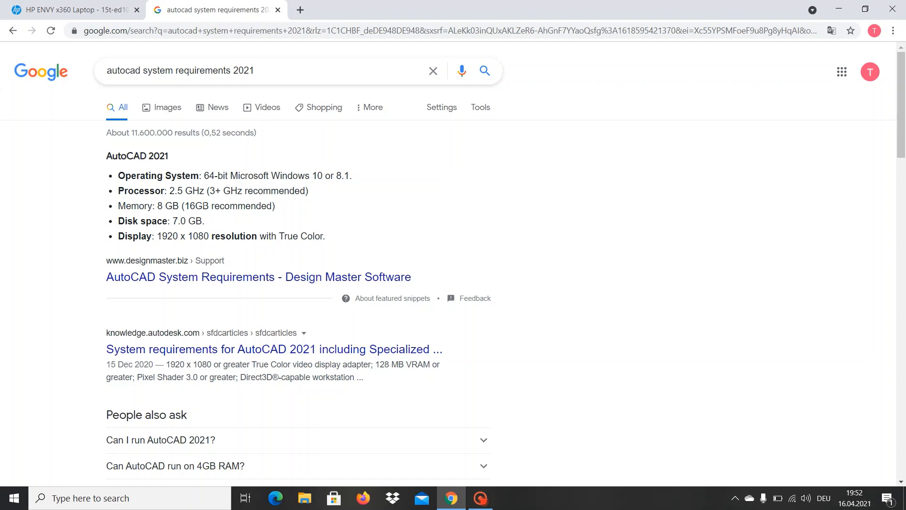
double_click(205, 205)
click(205, 205)
double_click(178, 221)
click(175, 220)
drag(204, 221, 172, 221)
Check the HP ENVY's 256 GB storage against the 7.0 GB disk requirement.
click(78, 9)
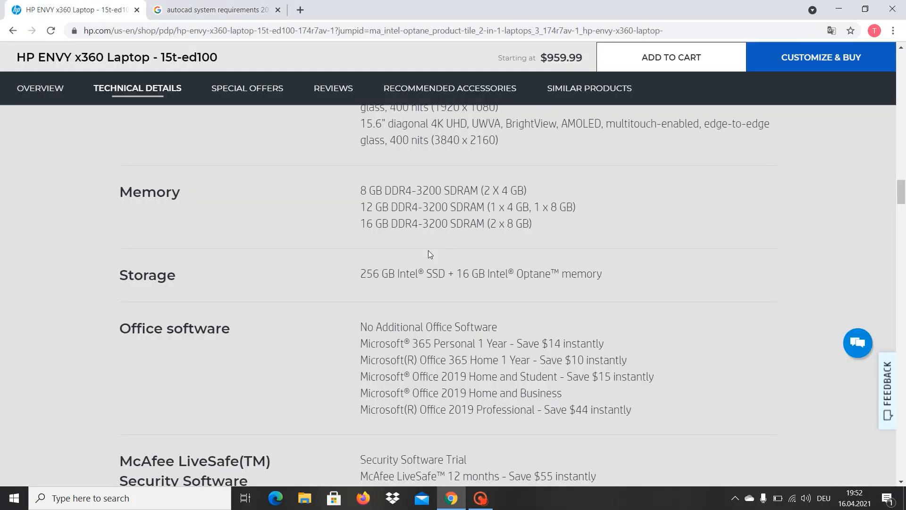
drag(366, 273, 383, 273)
click(383, 273)
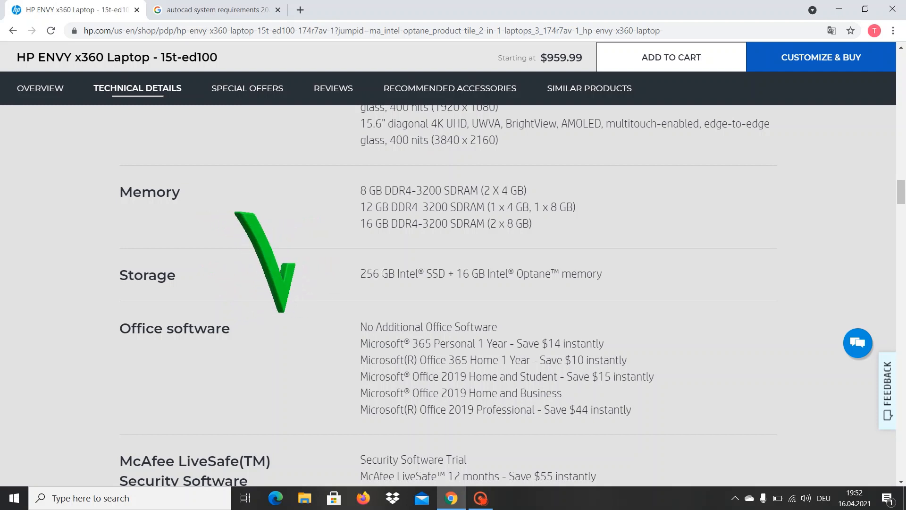
click(218, 7)
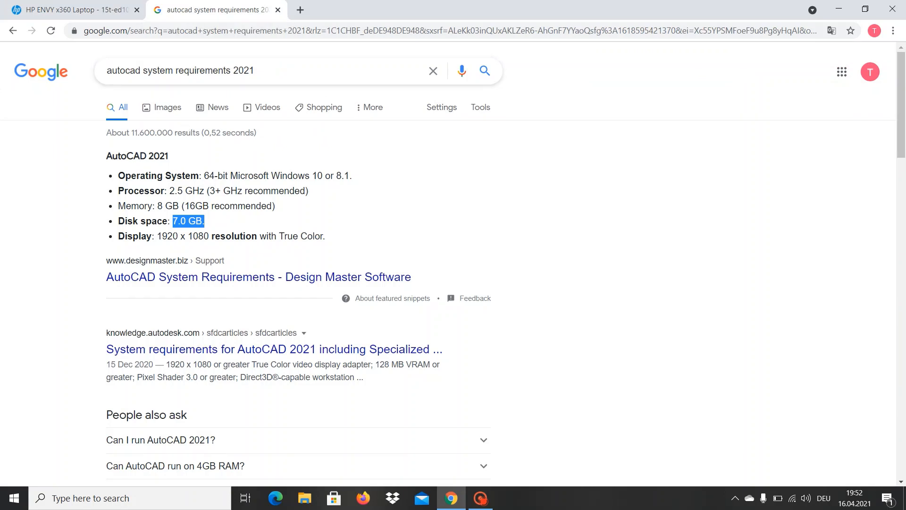
click(175, 235)
Review the HP ENVY's display resolutions, including 1920 x 1080, and remaining technical details.
click(42, 4)
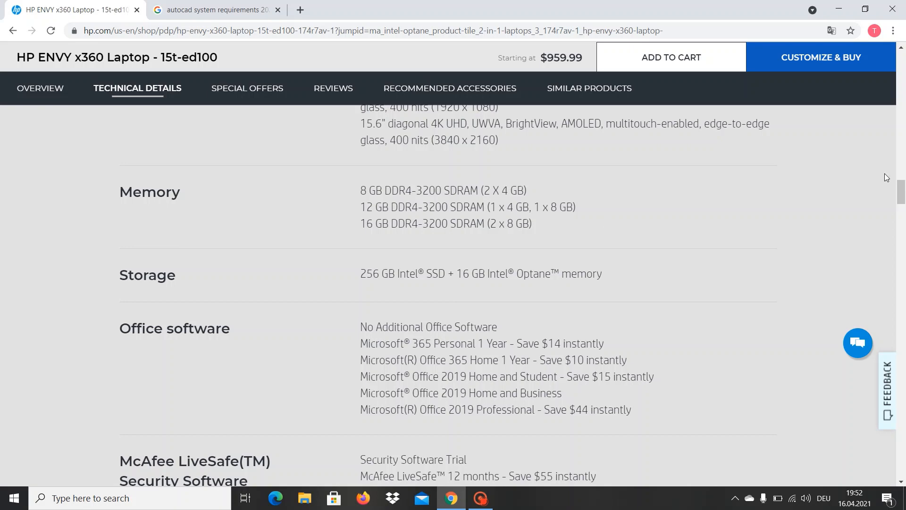
scroll(670, 213, up, 3)
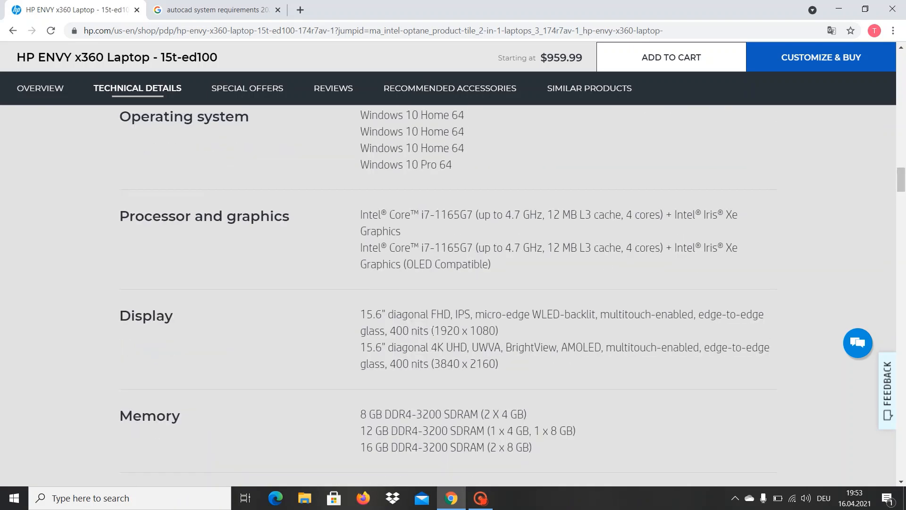
drag(432, 331, 498, 331)
mouse_move(498, 364)
mouse_down()
mouse_move(403, 330)
mouse_move(470, 314)
mouse_up()
click(470, 315)
drag(900, 179, 902, 207)
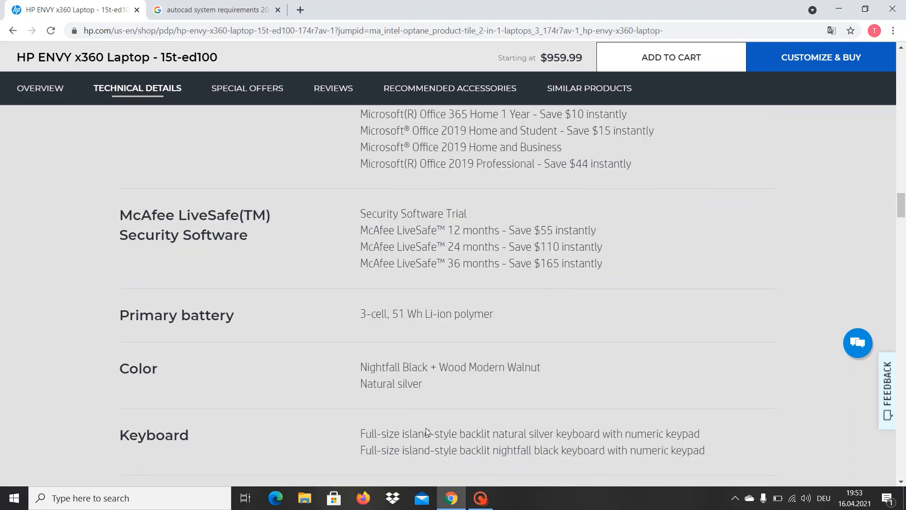
drag(903, 206, 904, 224)
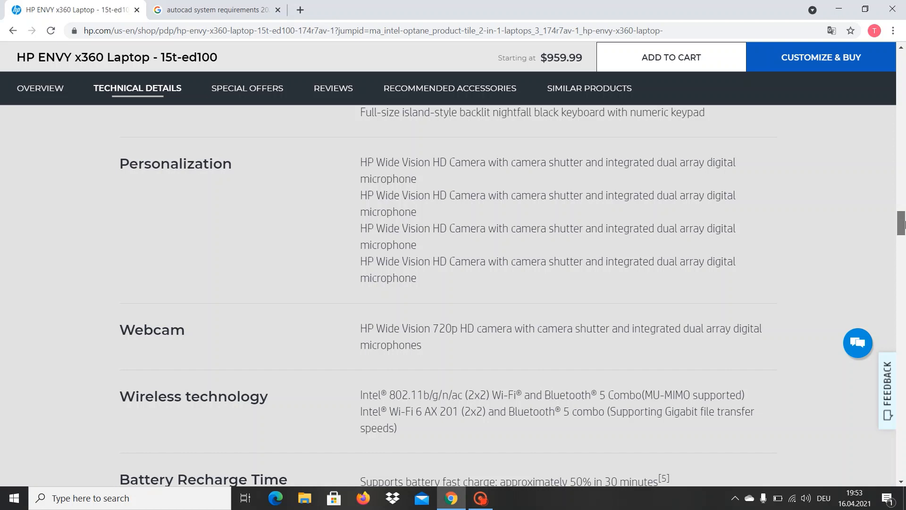
drag(904, 225, 904, 243)
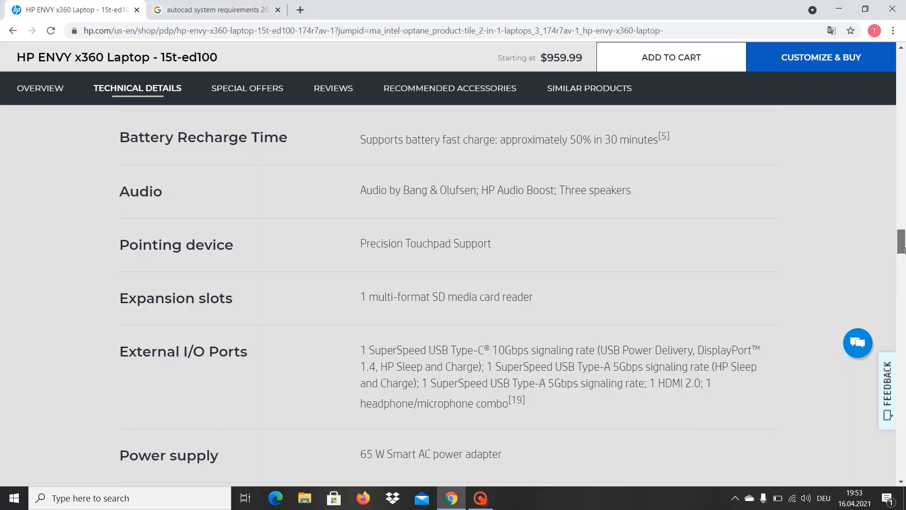
drag(903, 241, 888, 90)
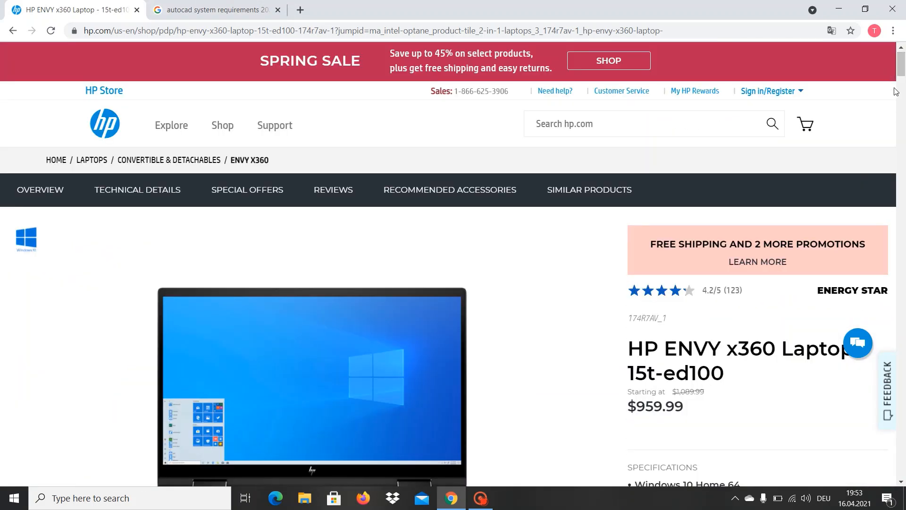
drag(901, 69, 903, 87)
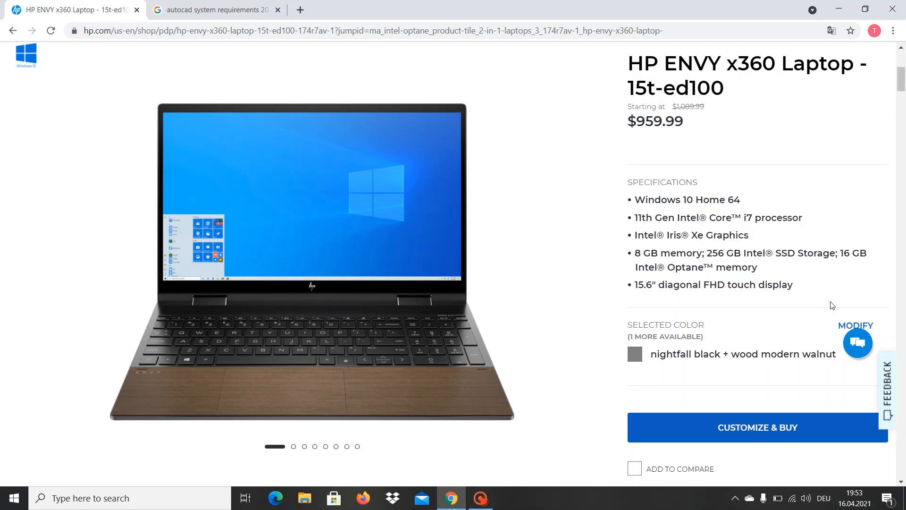
Highlight the laptop's summary specifications list on the product overview, then clear it.
mouse_move(794, 286)
mouse_down()
mouse_move(729, 268)
mouse_move(641, 217)
mouse_move(628, 200)
mouse_up()
click(629, 199)
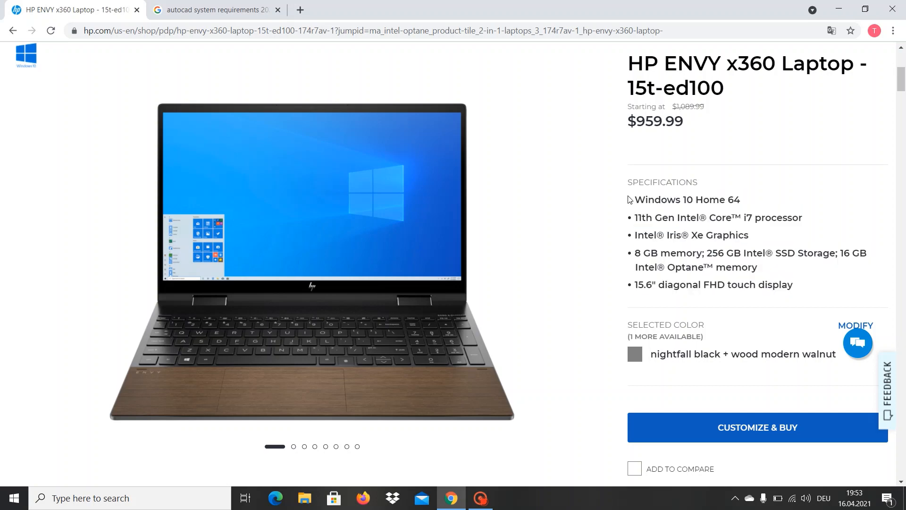